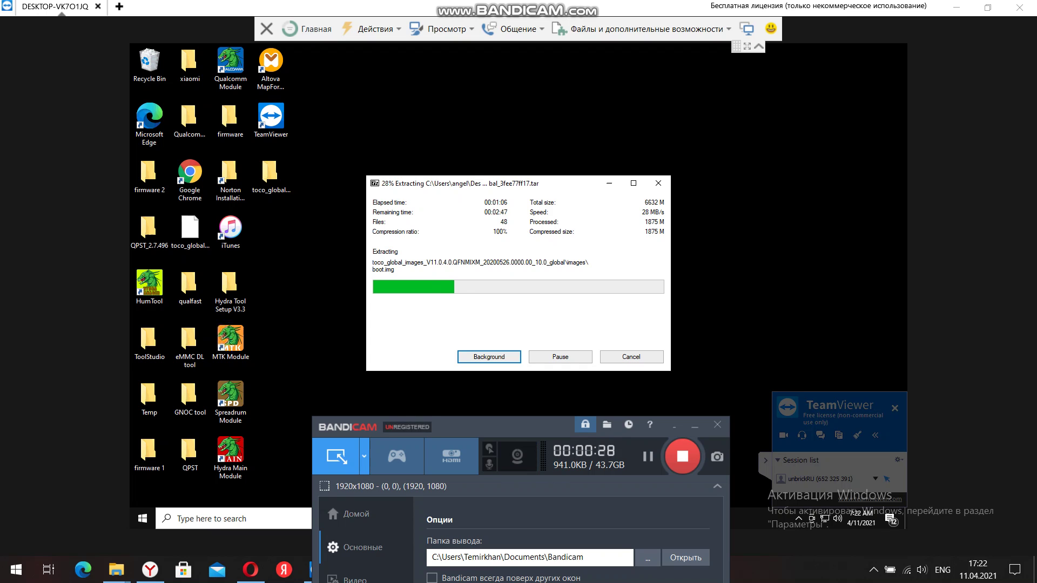
Copy the Google Drive link for the Qualcomm Mi flasher from the tool text file, then minimise the file.
left_click_drag(518, 425, 176, 472)
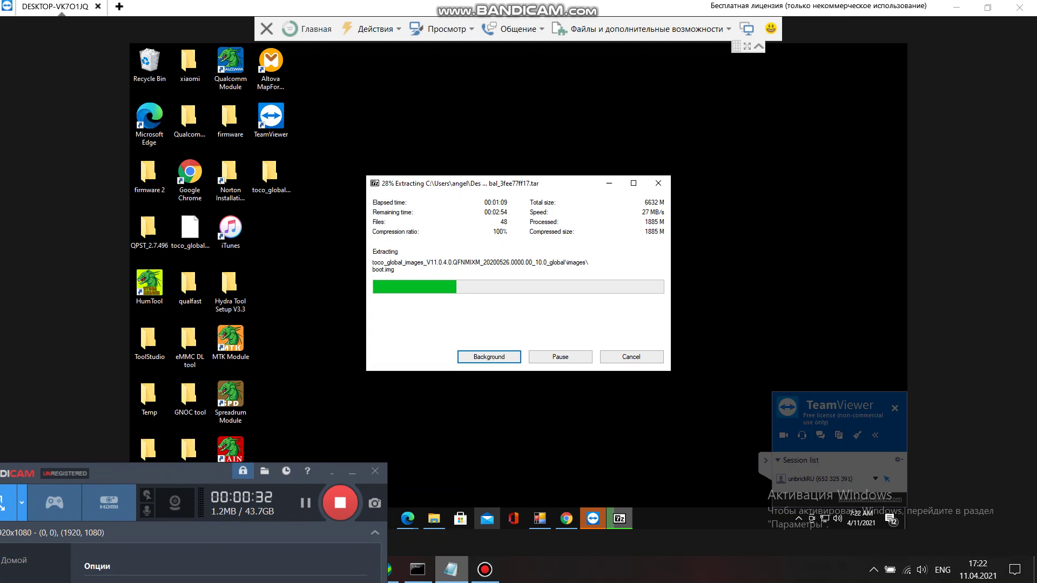
left_click(451, 569)
right_click(558, 70)
left_click(583, 109)
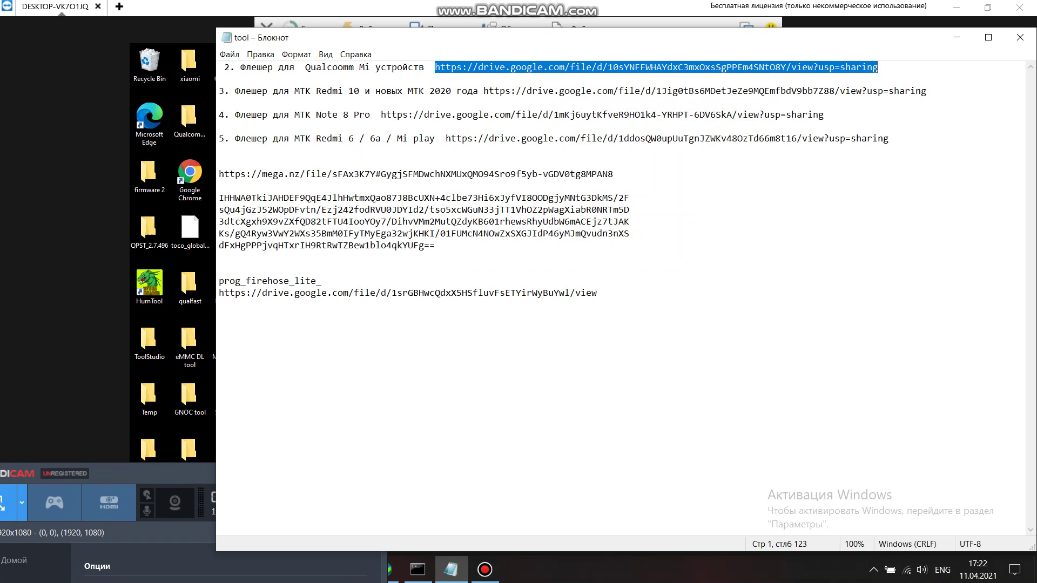
key("alt+Tab")
left_click(956, 38)
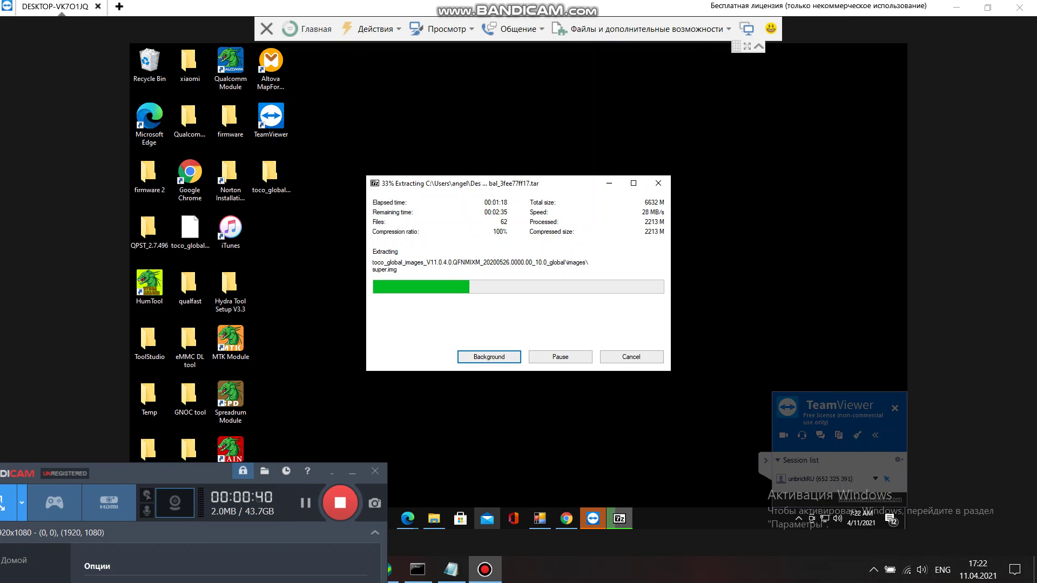
Open the copied Google Drive link in a new tab of the remote computer's Edge browser.
left_click_drag(179, 476, 641, 516)
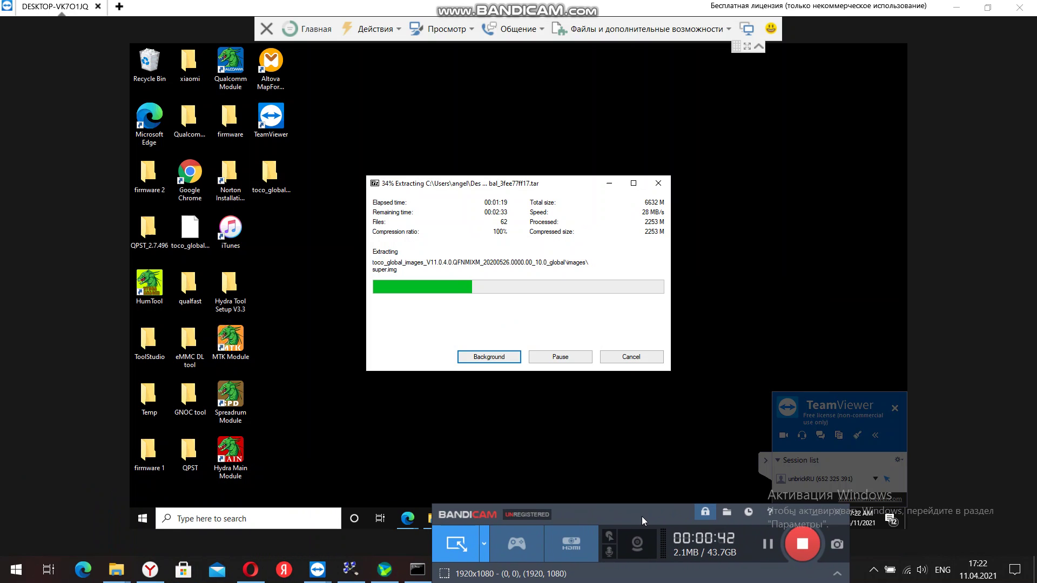
left_click(407, 518)
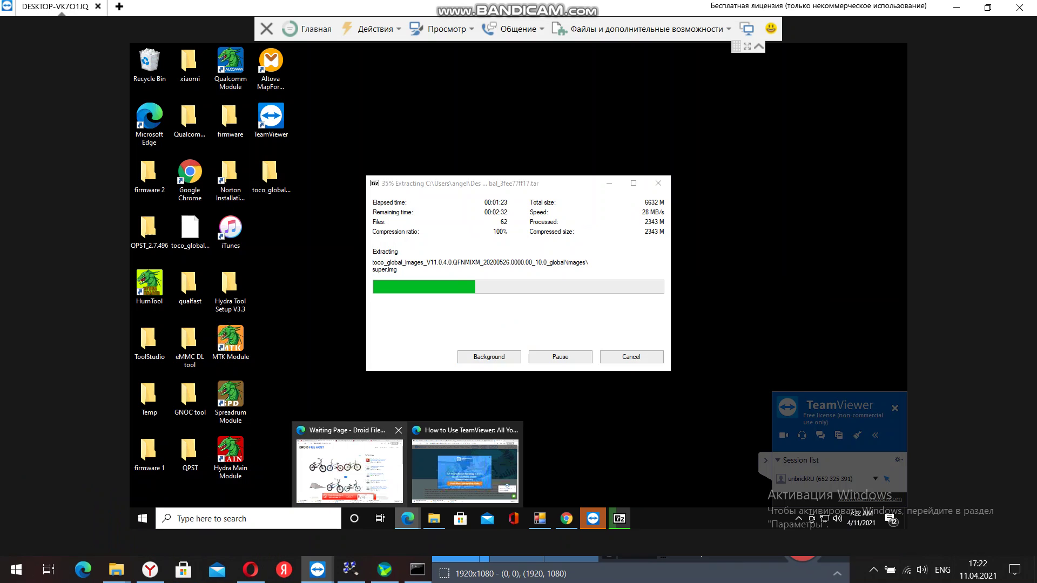
left_click(348, 470)
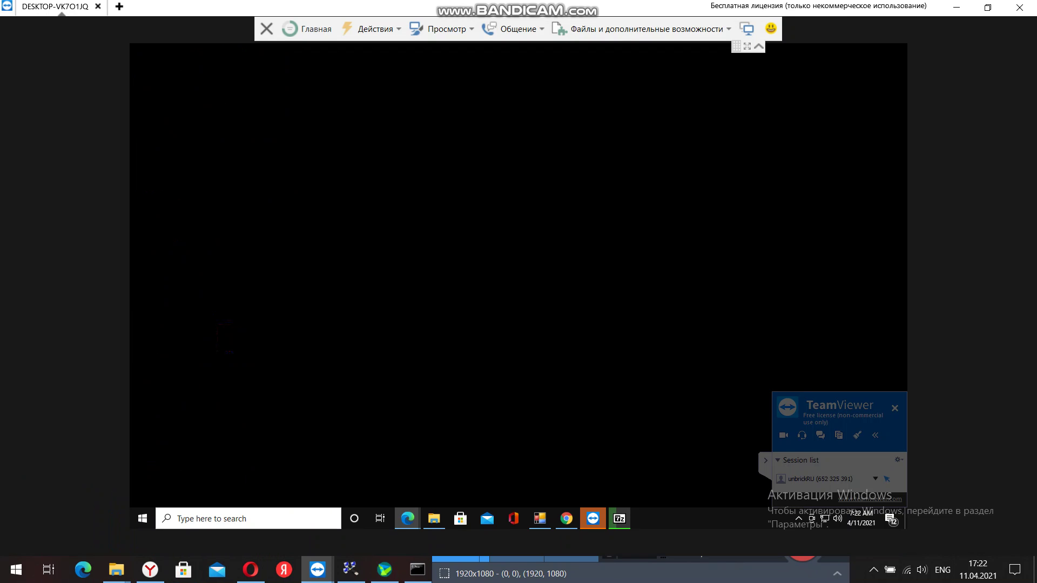
left_click(758, 46)
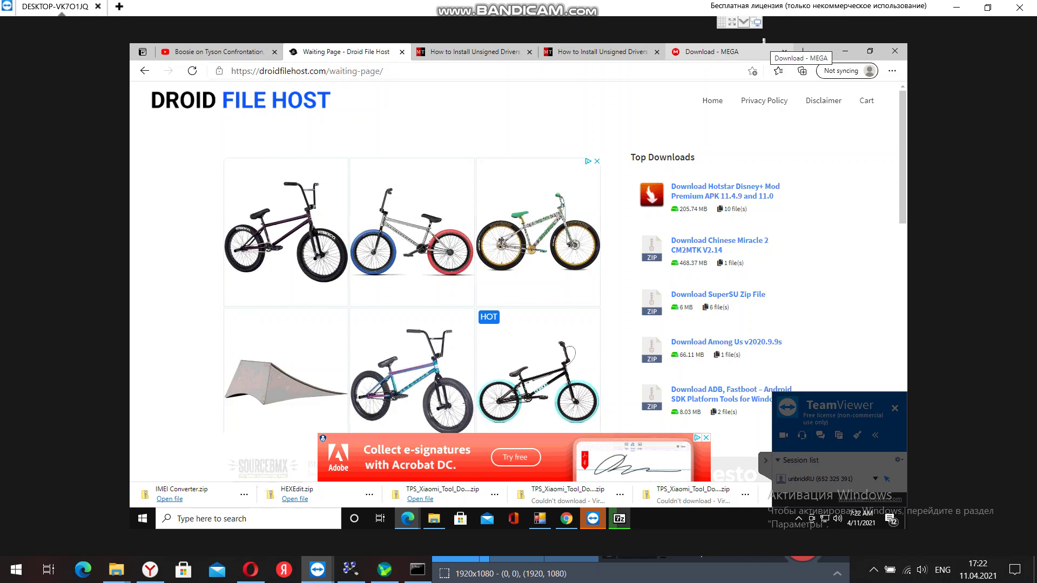
left_click(803, 51)
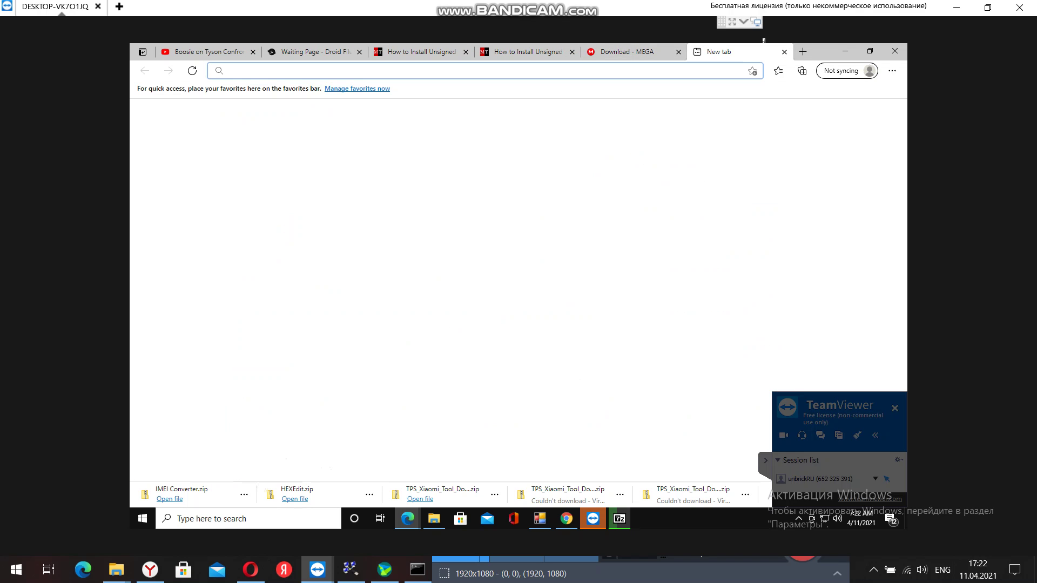
right_click(408, 71)
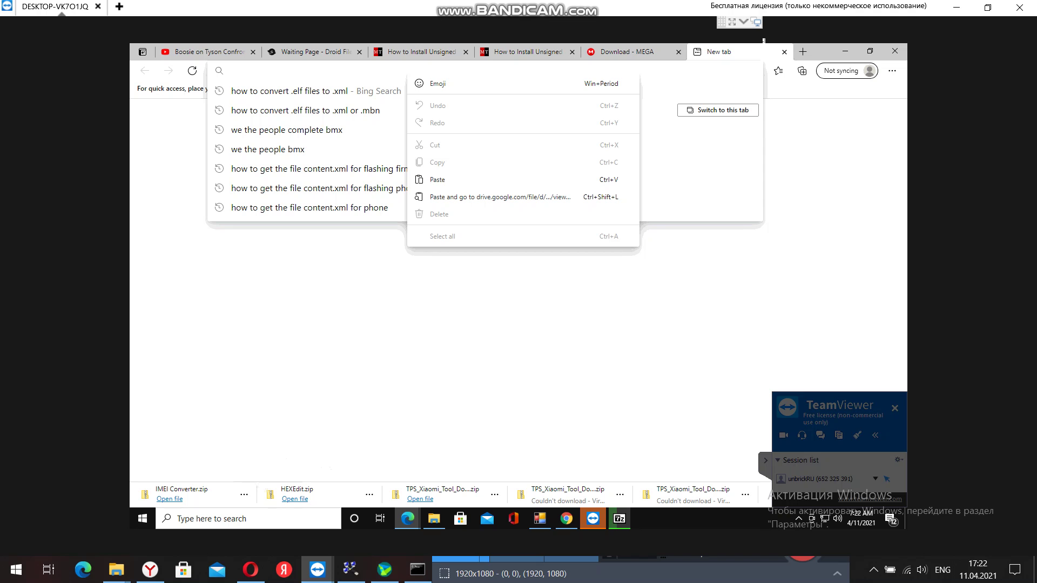
left_click(437, 180)
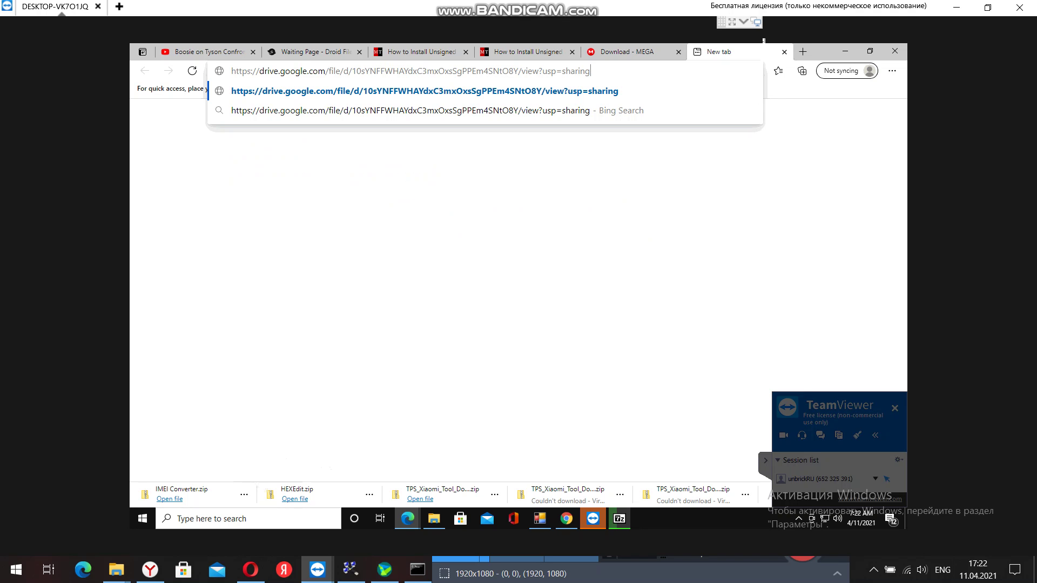
key("Return")
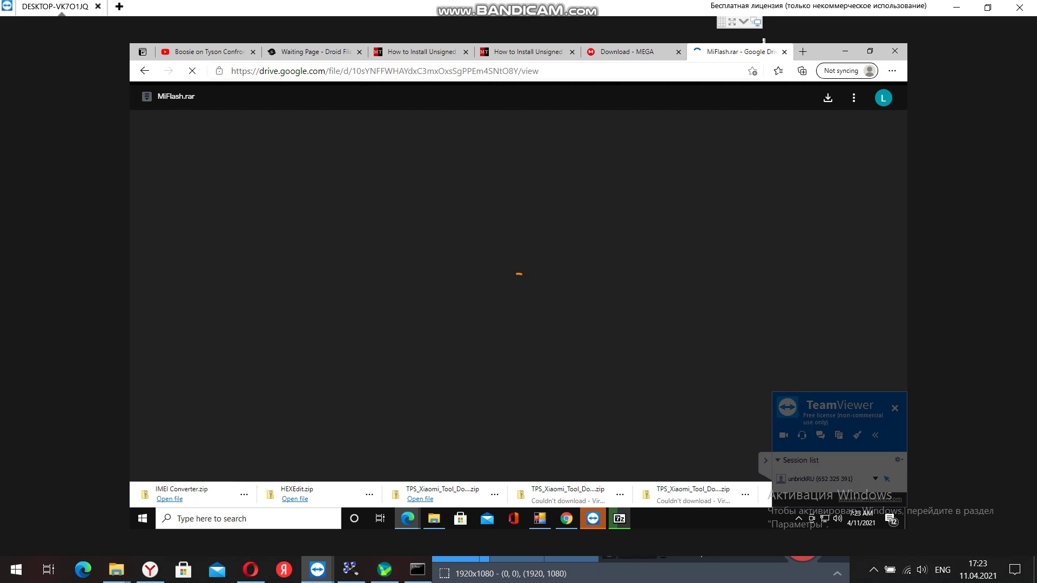
Download the MiFlash.rar.zip archive without a virus scan and place it on the remote desktop.
left_click(827, 98)
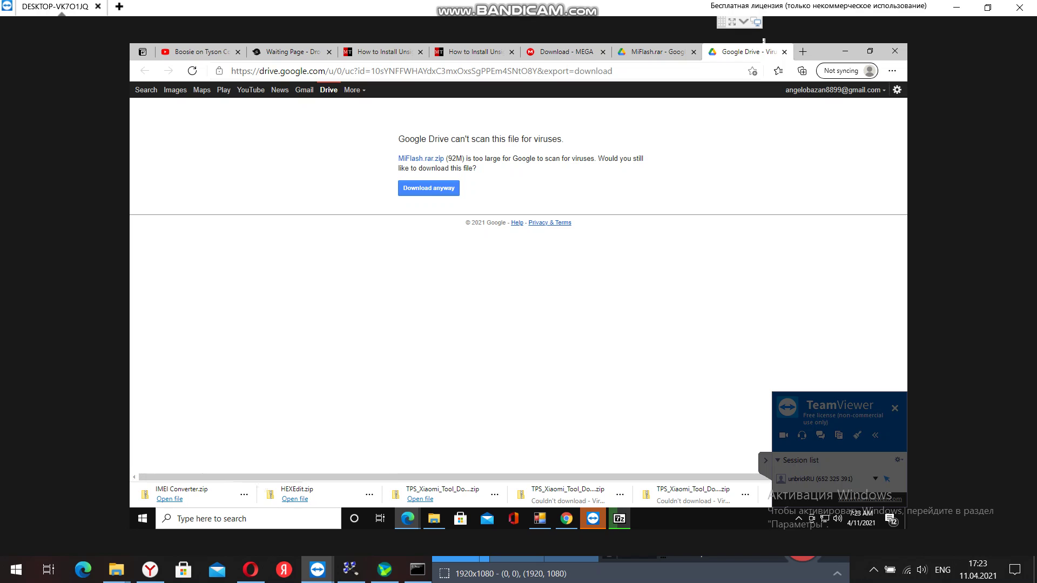
left_click(429, 187)
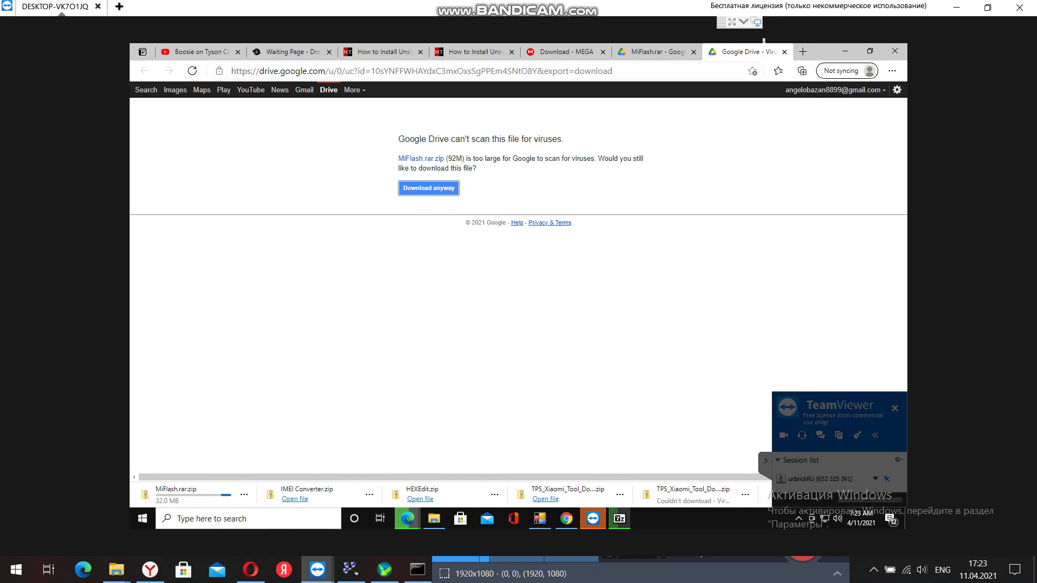
left_click(870, 51)
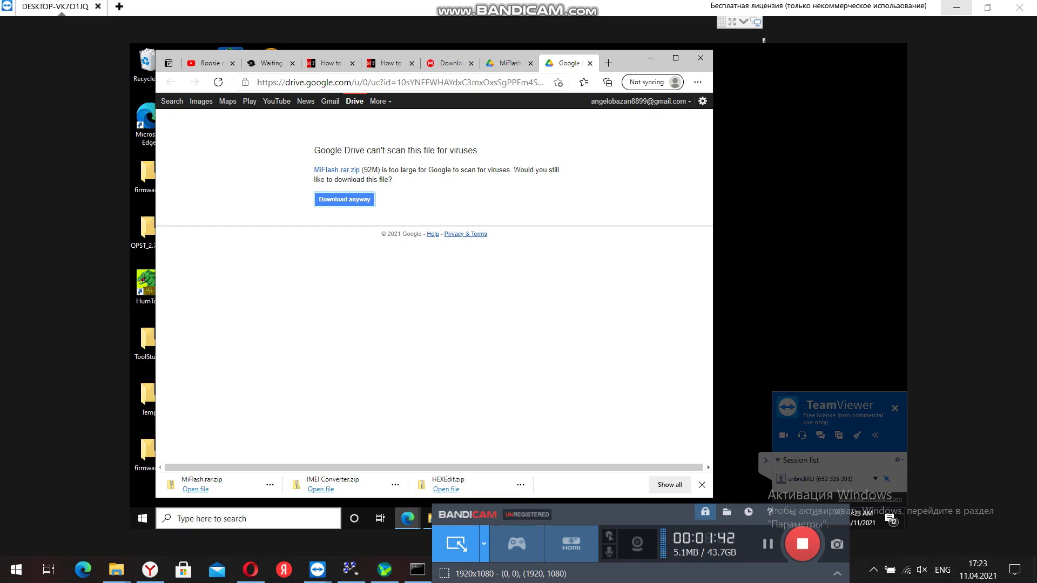
left_click_drag(202, 482, 777, 209)
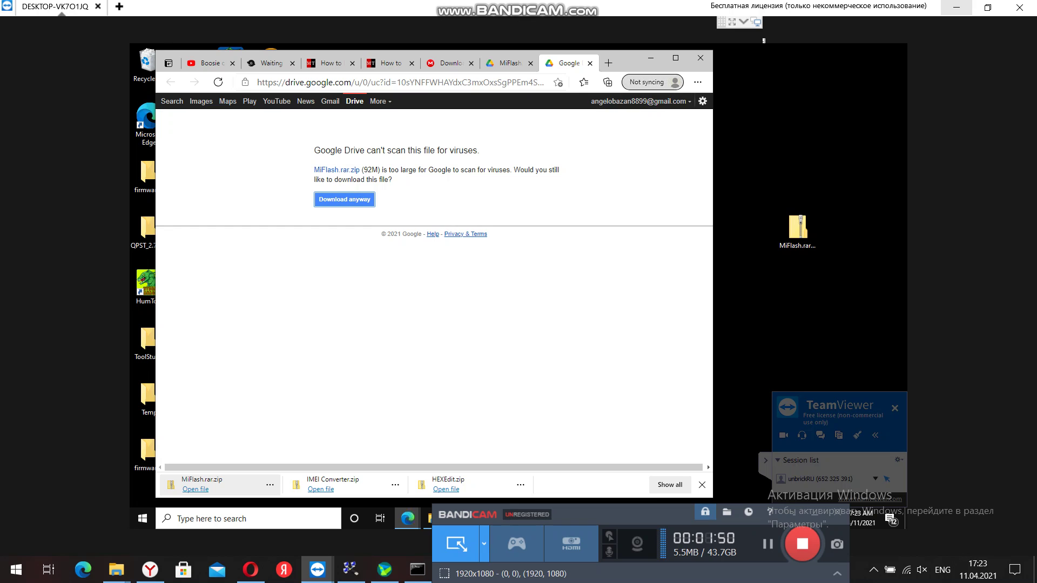
left_click(651, 58)
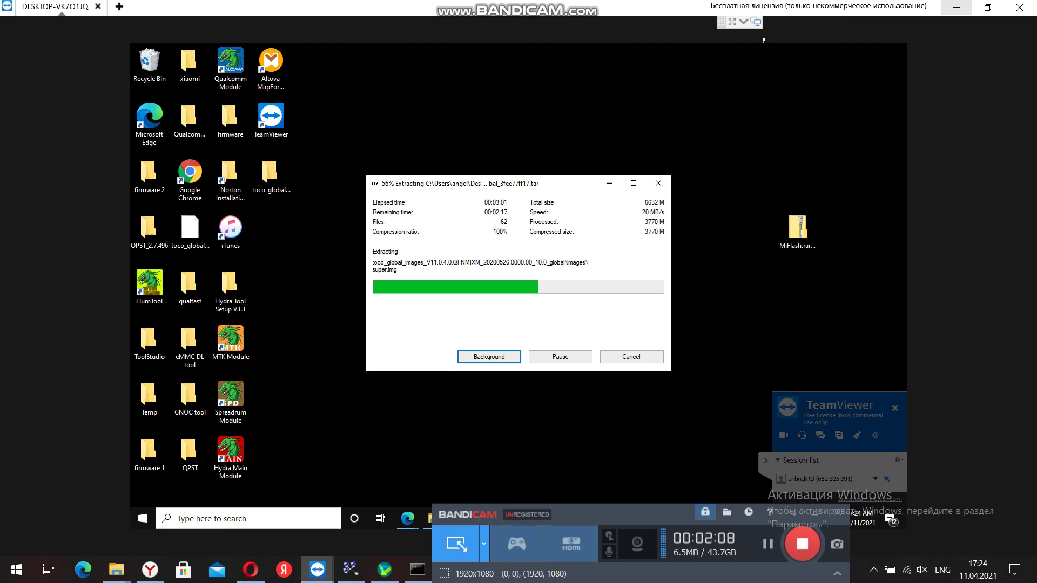
Extract MiFlash.rar.zip on the remote desktop using the Extract files command of 7-Zip.
left_click(797, 231)
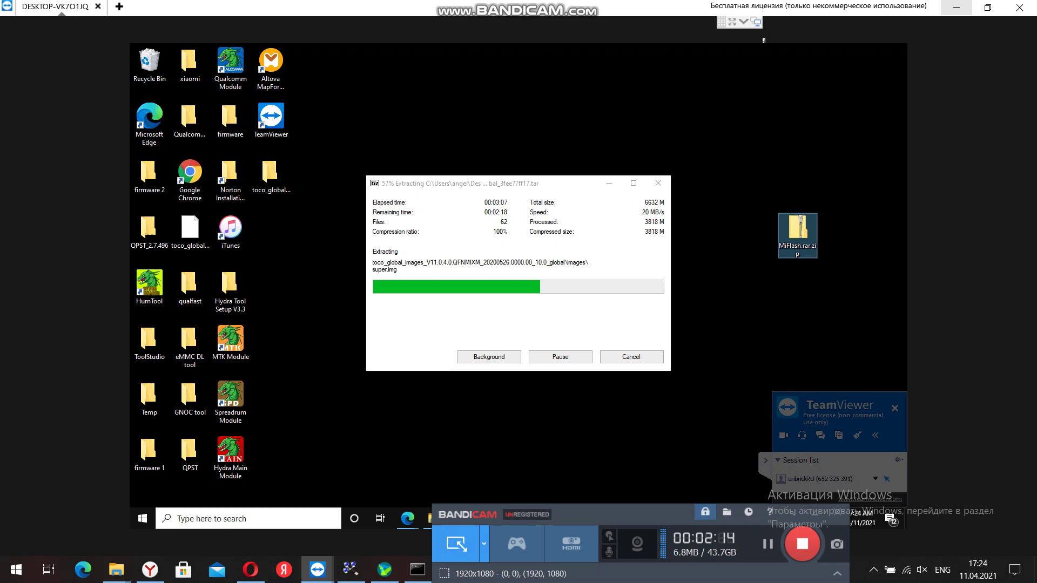
right_click(798, 238)
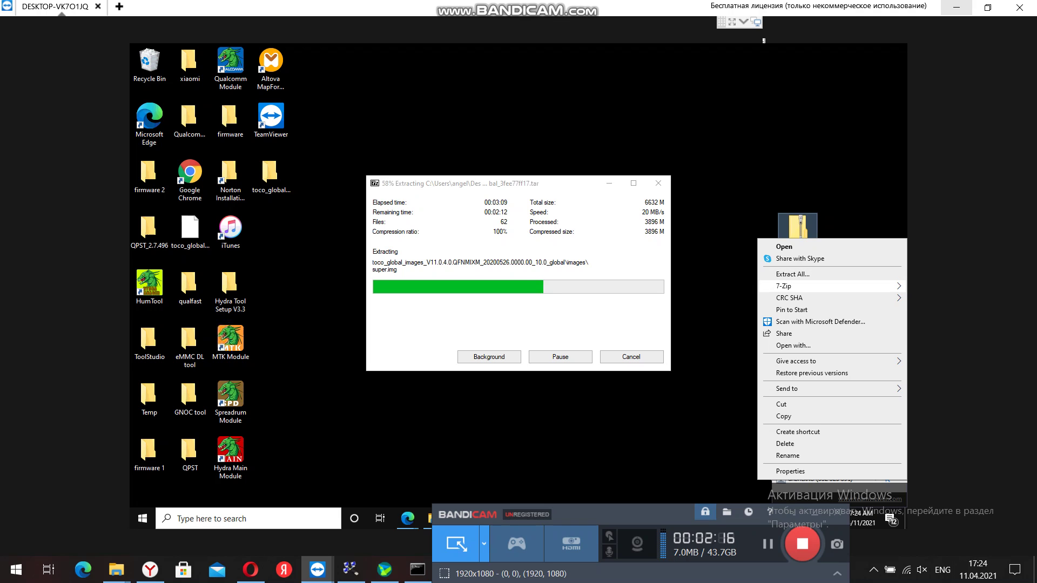
mouse_move(788, 286)
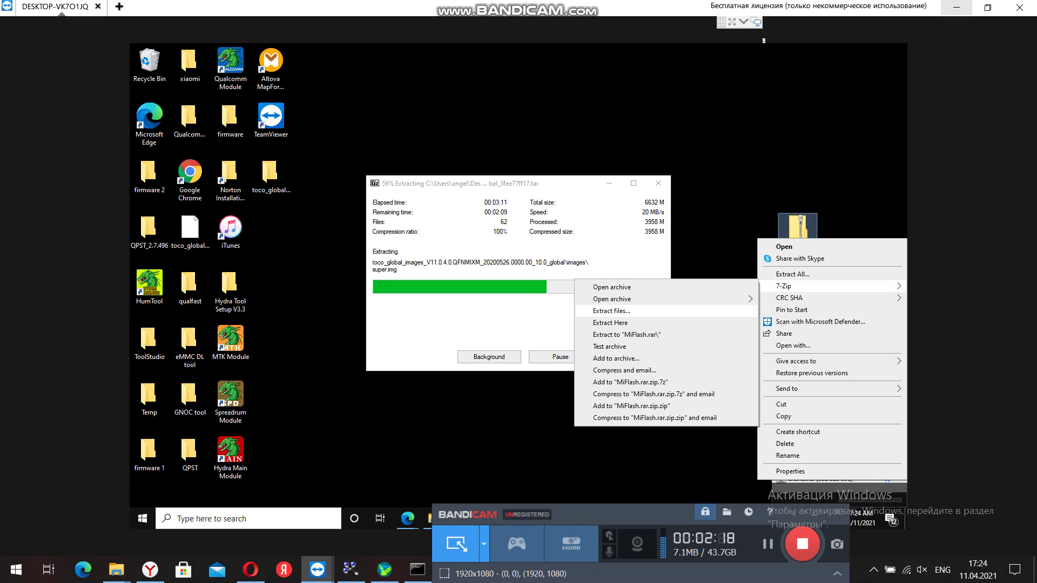
left_click(611, 310)
left_click(511, 348)
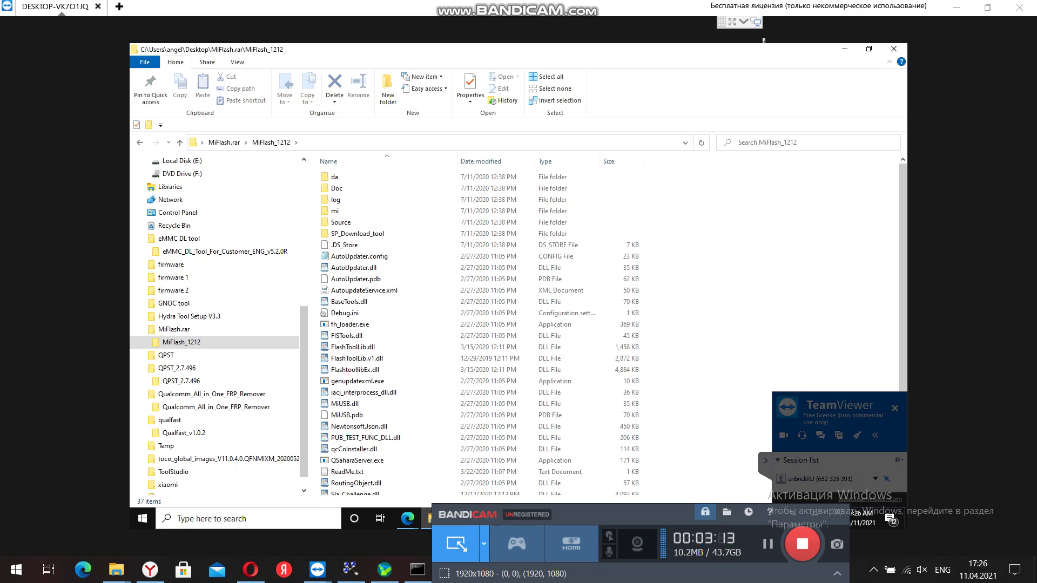
Launch XiaoMiFlash.exe from the extracted MiFlash_1212 folder and allow it to make changes to the device.
scroll(378, 409, "down", 3)
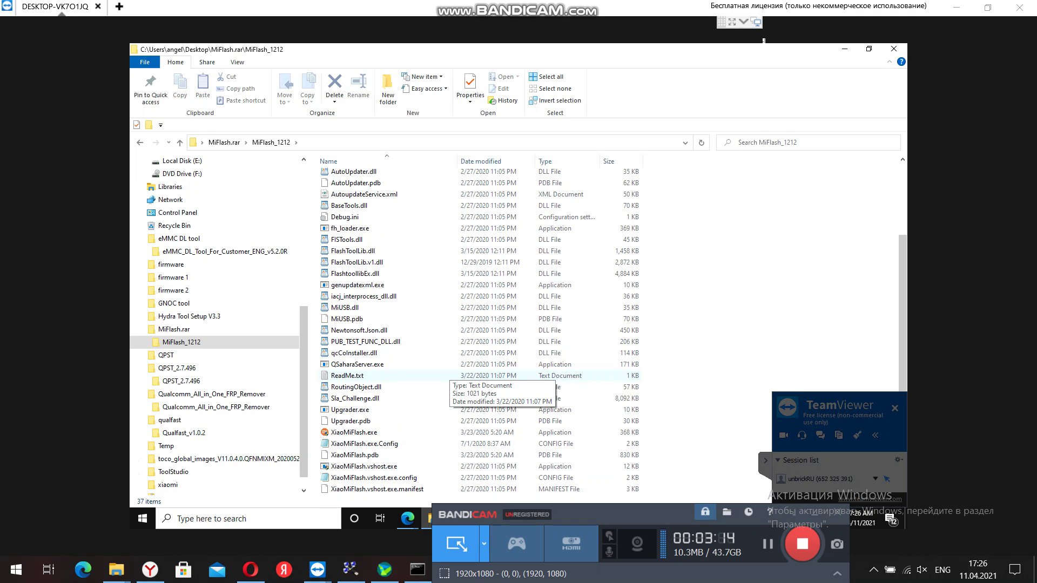
left_click(354, 432)
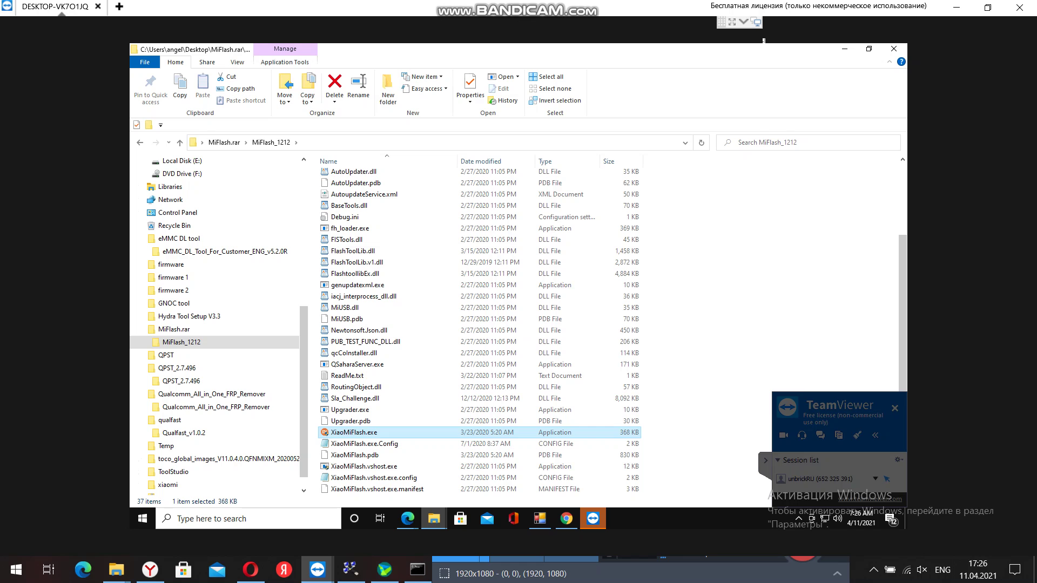
key("Return")
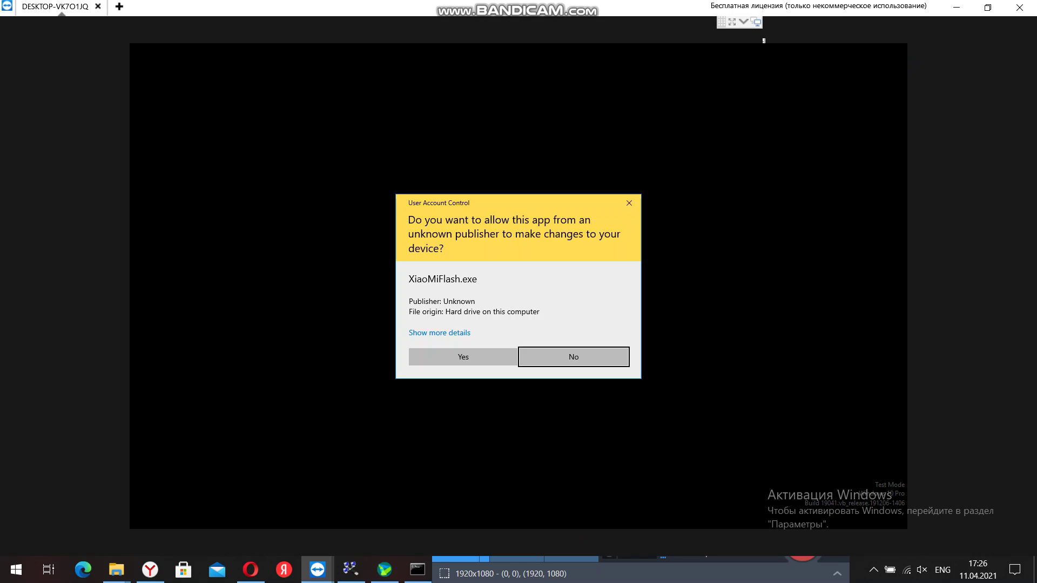
left_click(462, 357)
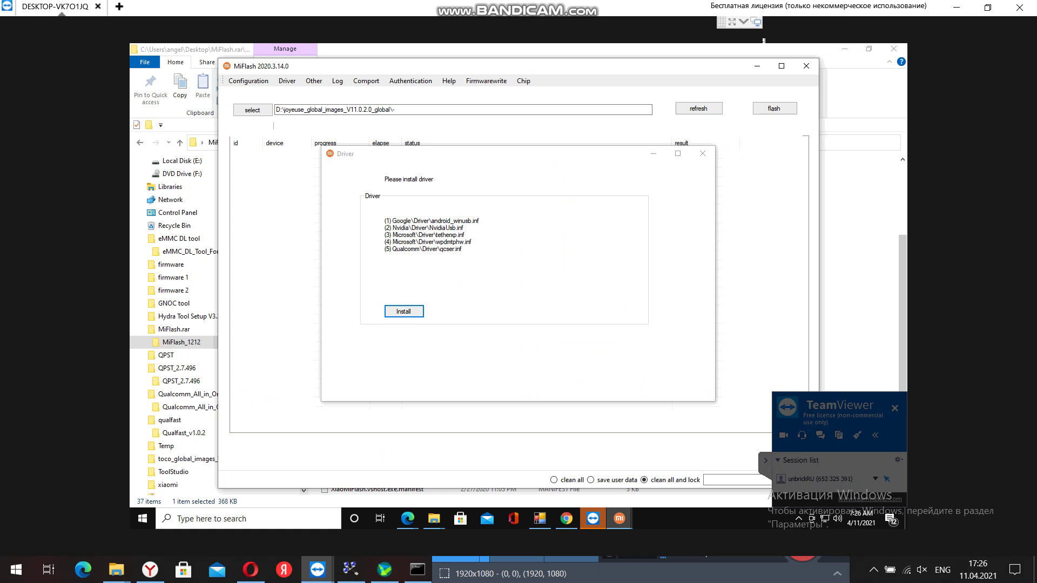
Install the listed drivers in MiFlash, close the Driver dialog and minimise MiFlash.
left_click(404, 311)
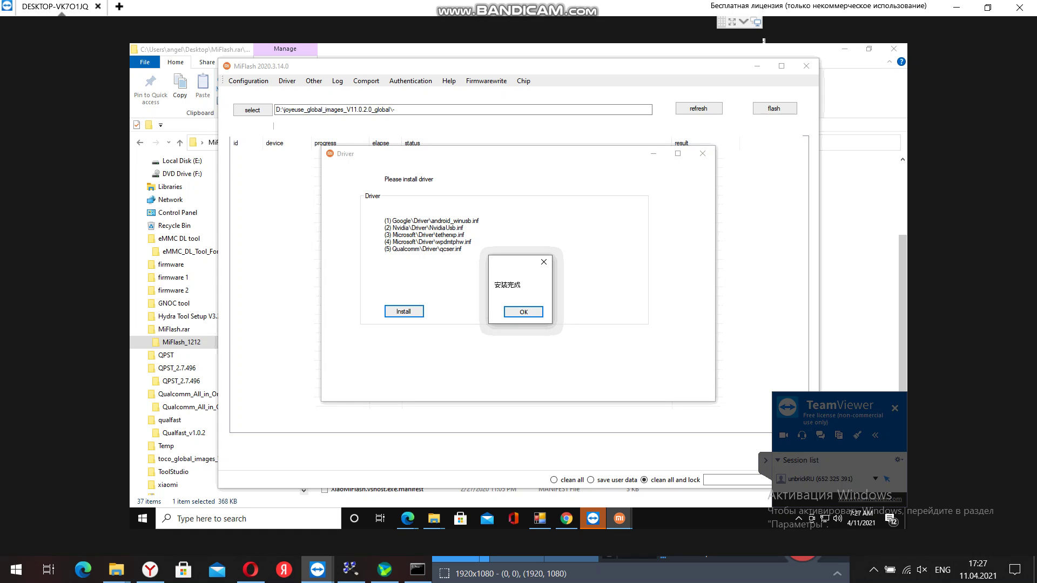
left_click(523, 312)
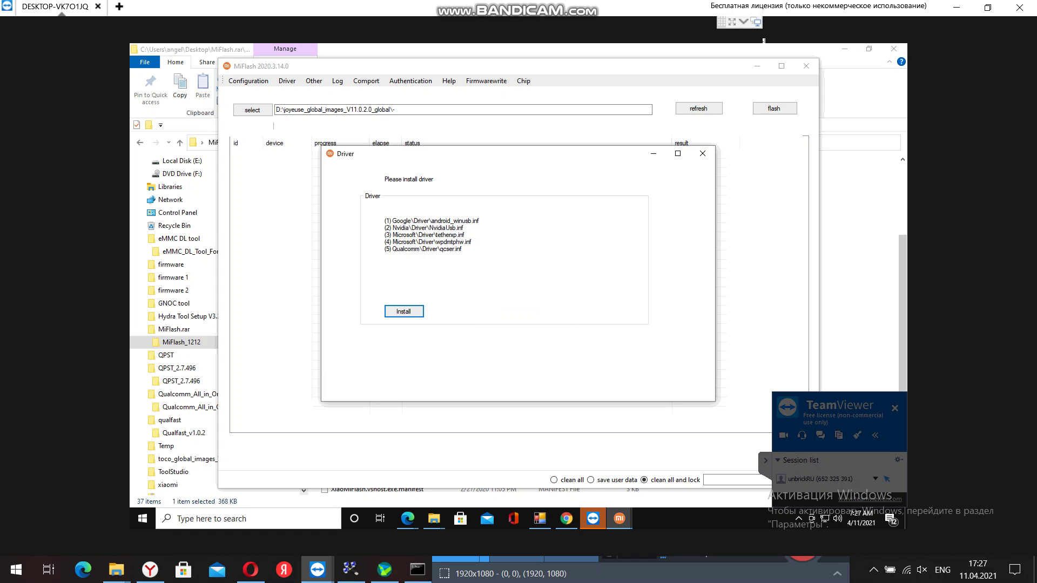
left_click(703, 153)
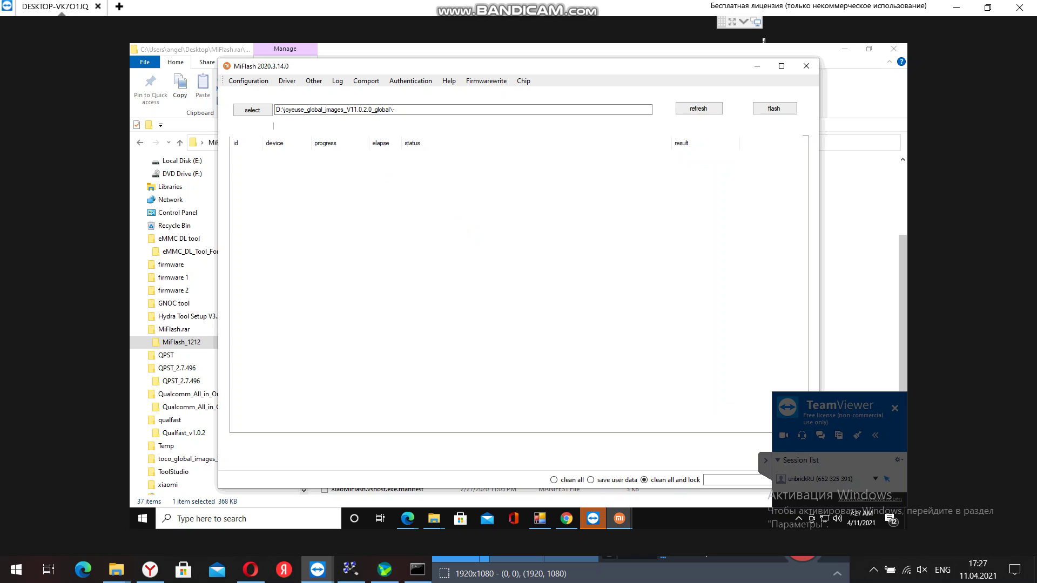
left_click(757, 66)
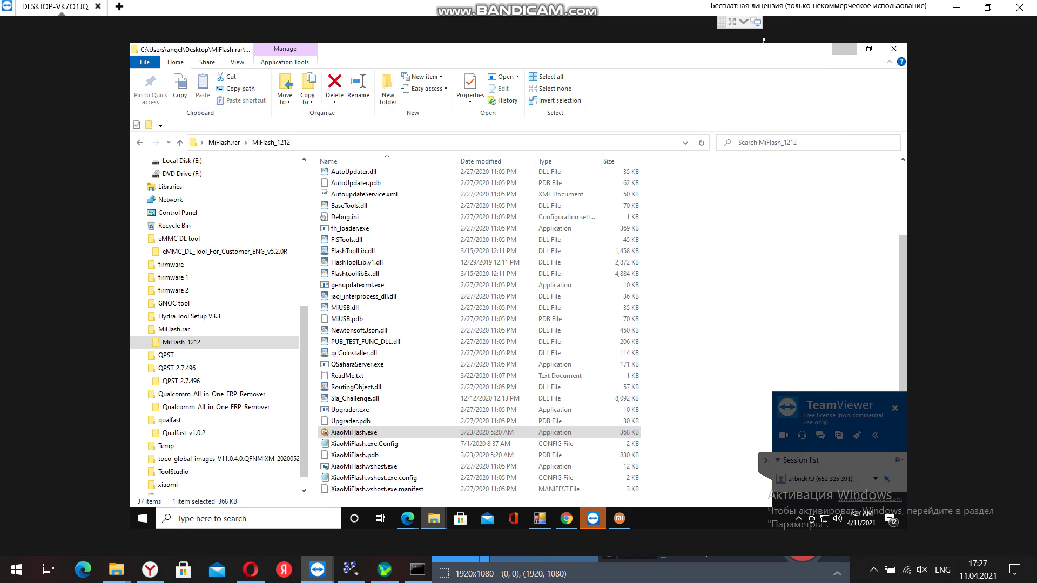
Open the extracted toco_global_images firmware folder on the desktop and examine the files in its images subfolder.
left_click(845, 48)
double_click(271, 173)
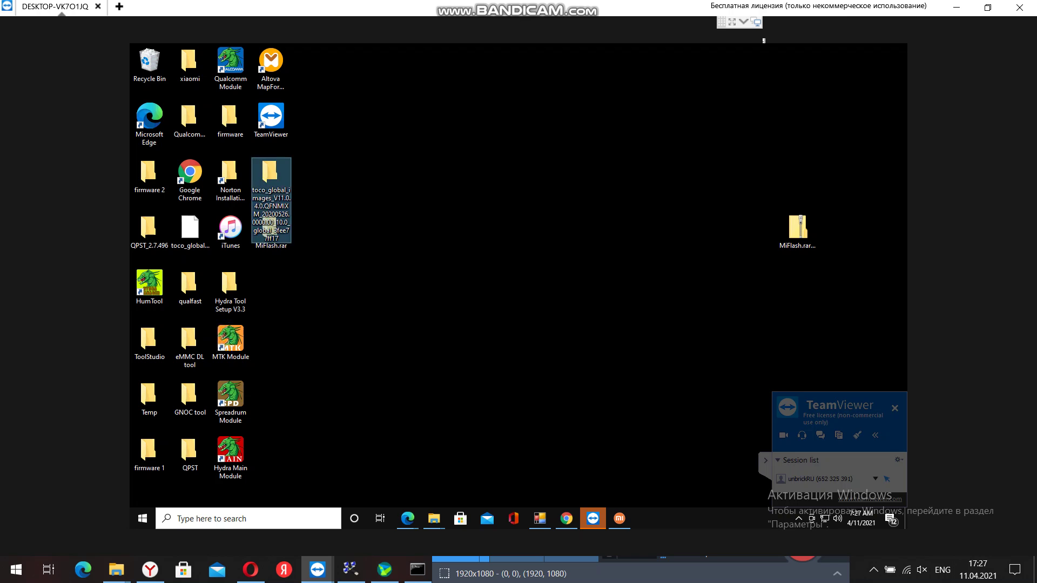
double_click(385, 177)
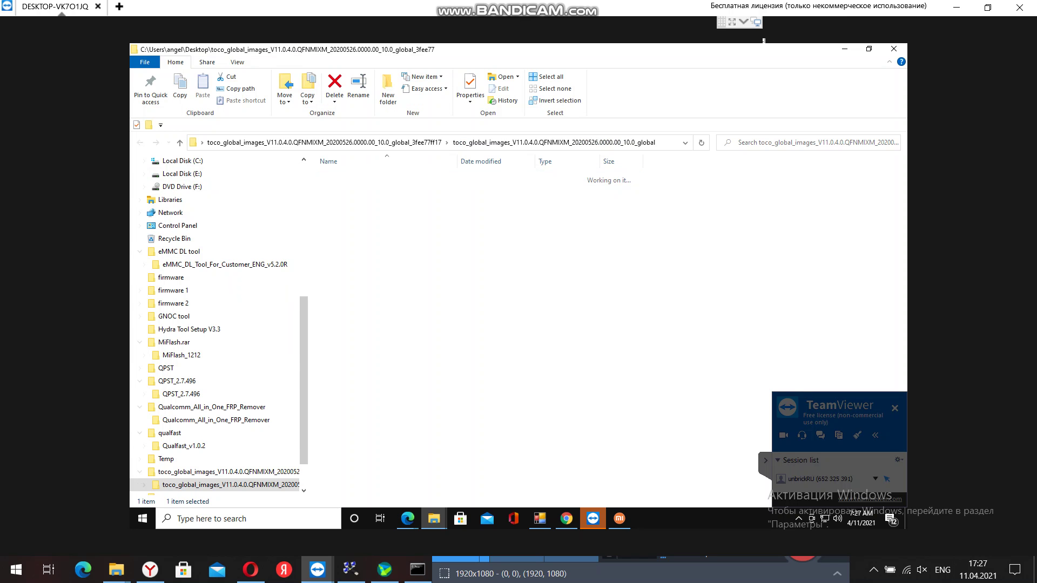
double_click(341, 177)
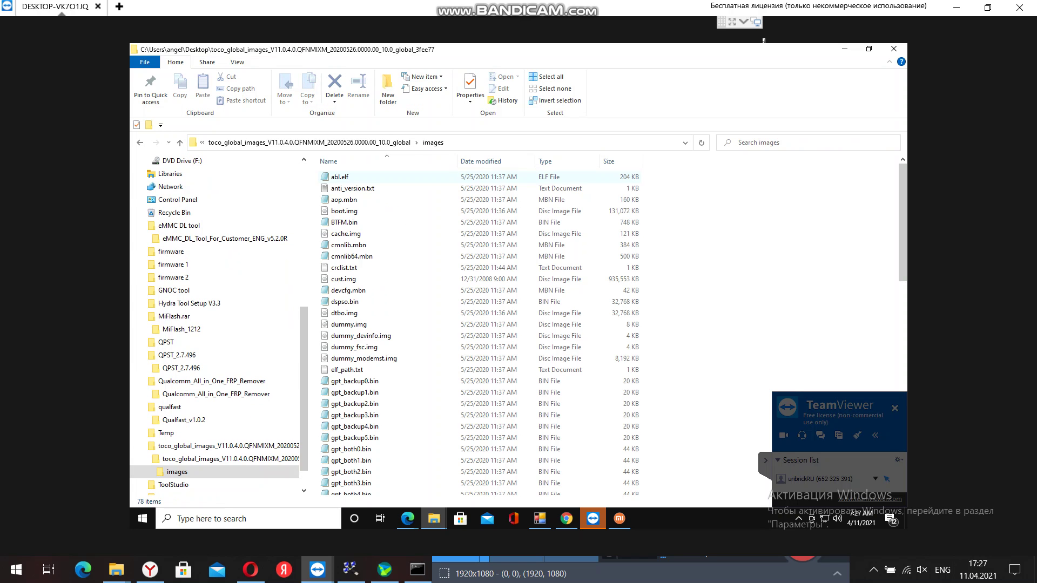
scroll(351, 273, "down", 8)
scroll(351, 273, "down", 9)
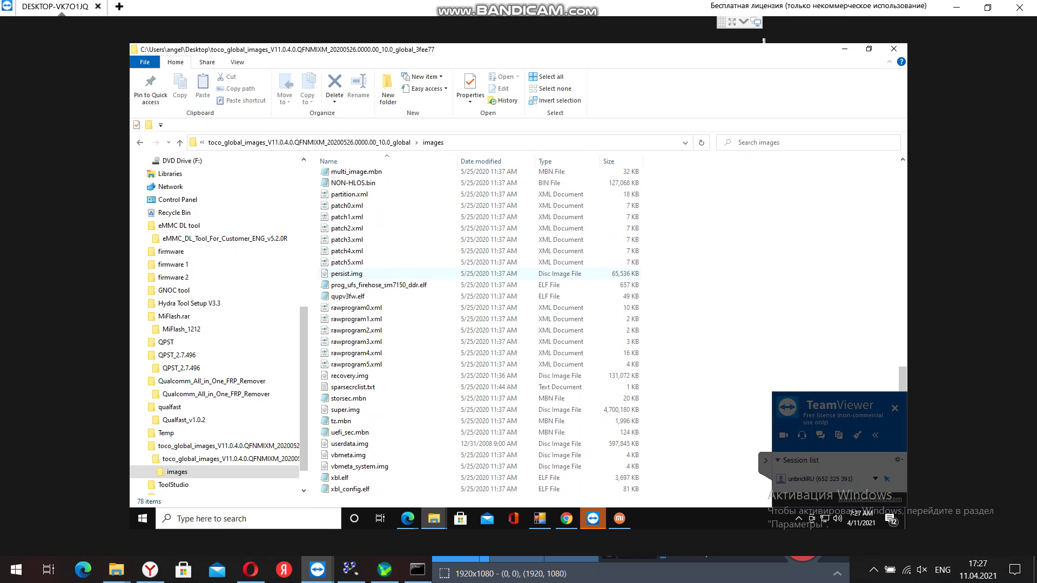
scroll(216, 199, "up", 2)
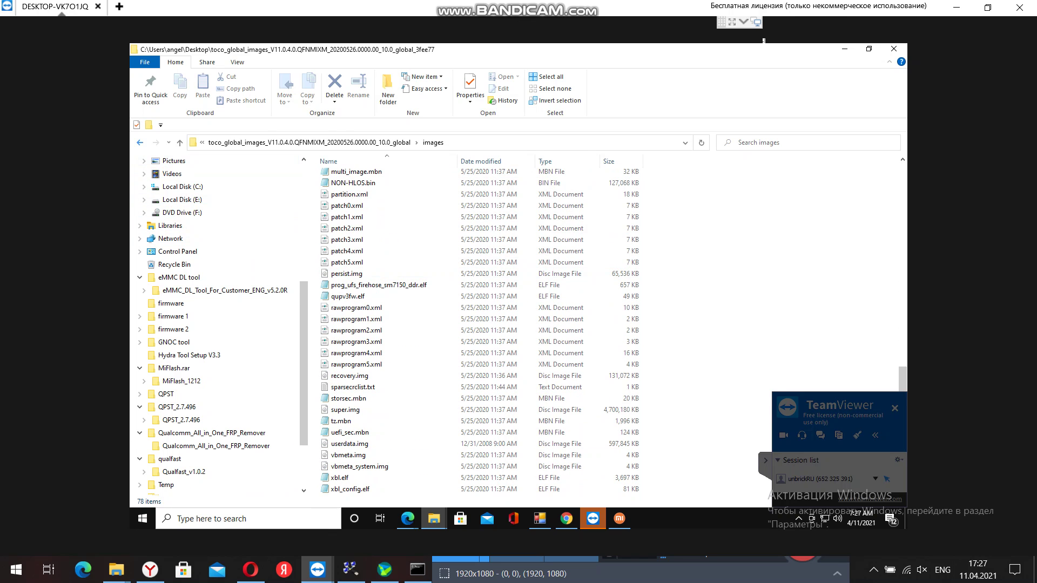
Go back up to the extracted toco_global_images firmware folder and rename its inner toco_global_images folder as toco.
key("BackSpace")
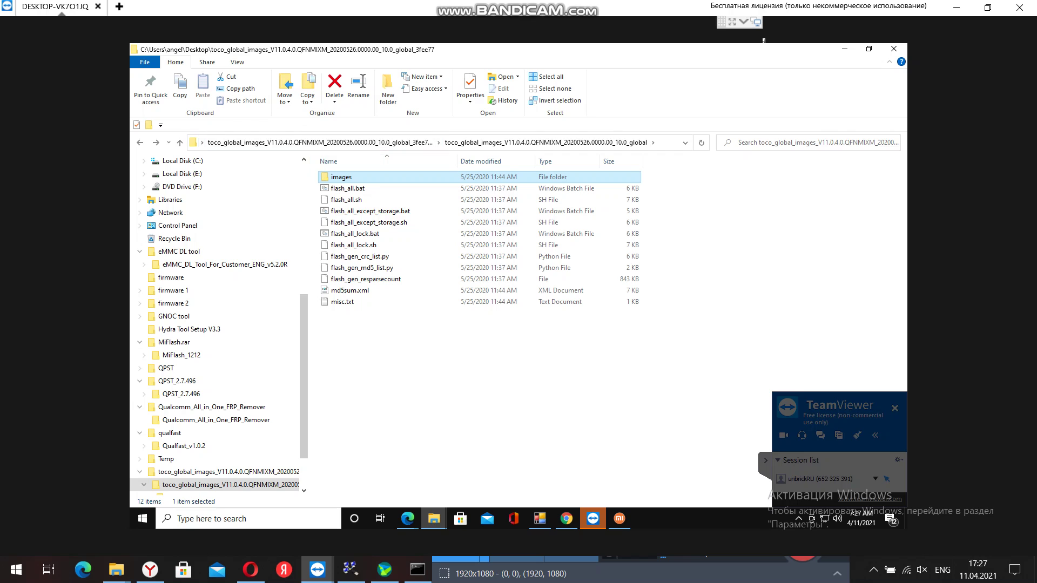
left_click(140, 142)
right_click(365, 180)
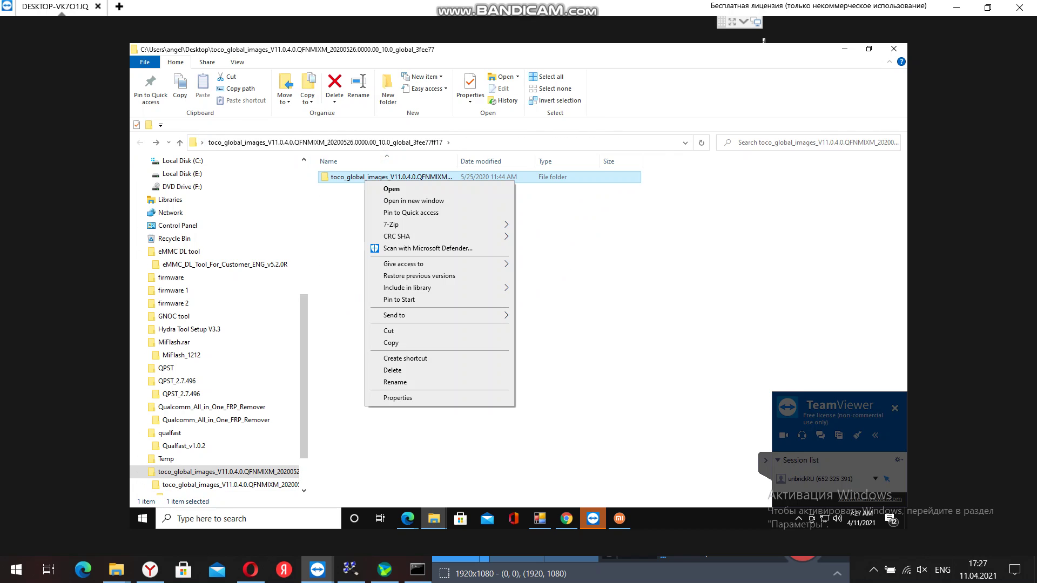
key("Down")
key("Down")
key("Down")
key("Down")
key("Down")
key("Down")
key("Down")
key("Down")
key("Down")
key("Down")
key("Down")
key("Down")
key("Down")
key("Down")
key("Down")
key("Return")
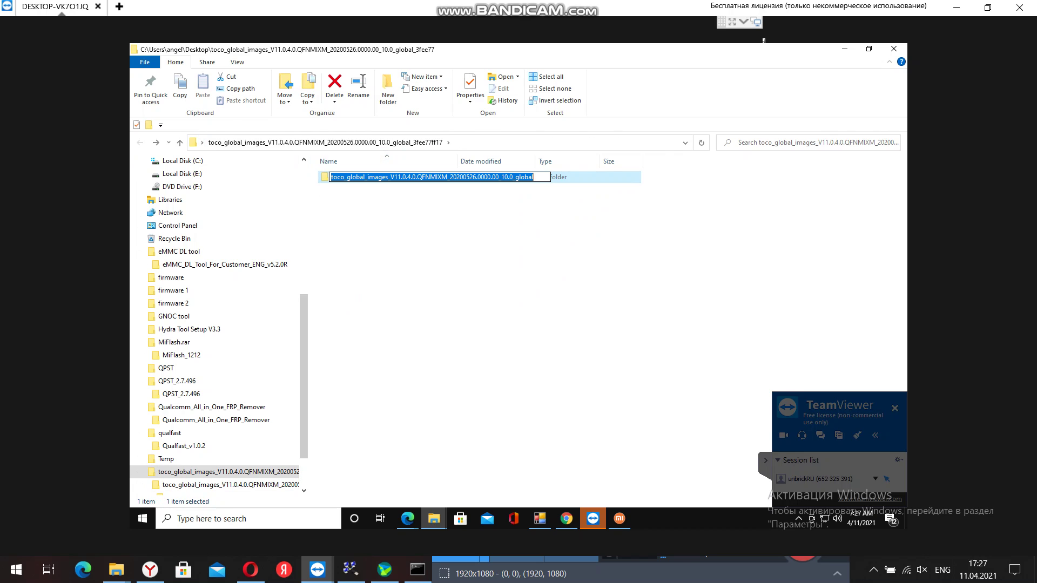
left_click_drag(344, 177, 543, 177)
key("Delete")
key("Return")
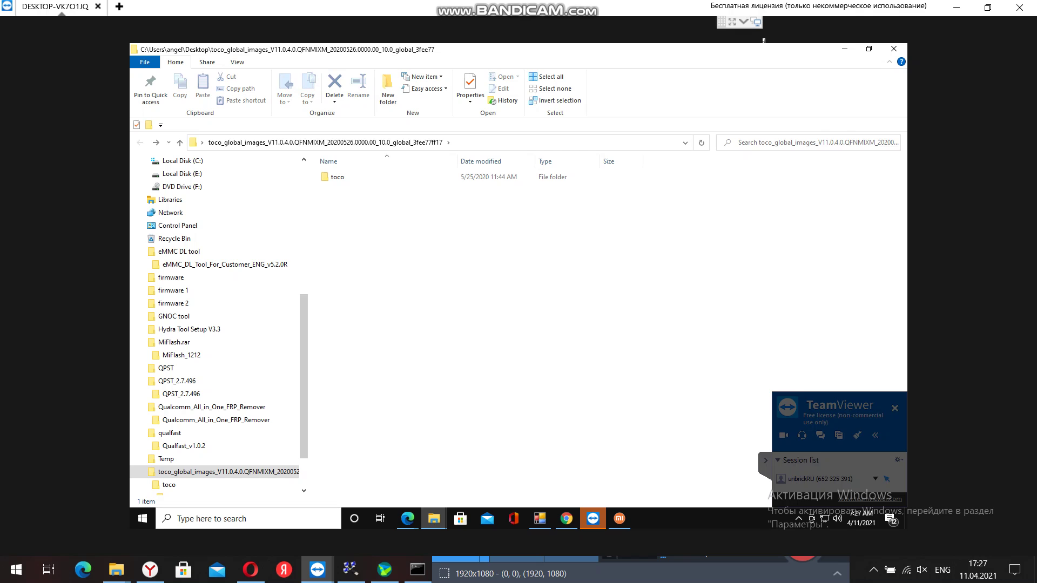
Move the toco folder out of the extracted firmware folder onto the remote desktop by cutting and pasting it.
right_click(334, 178)
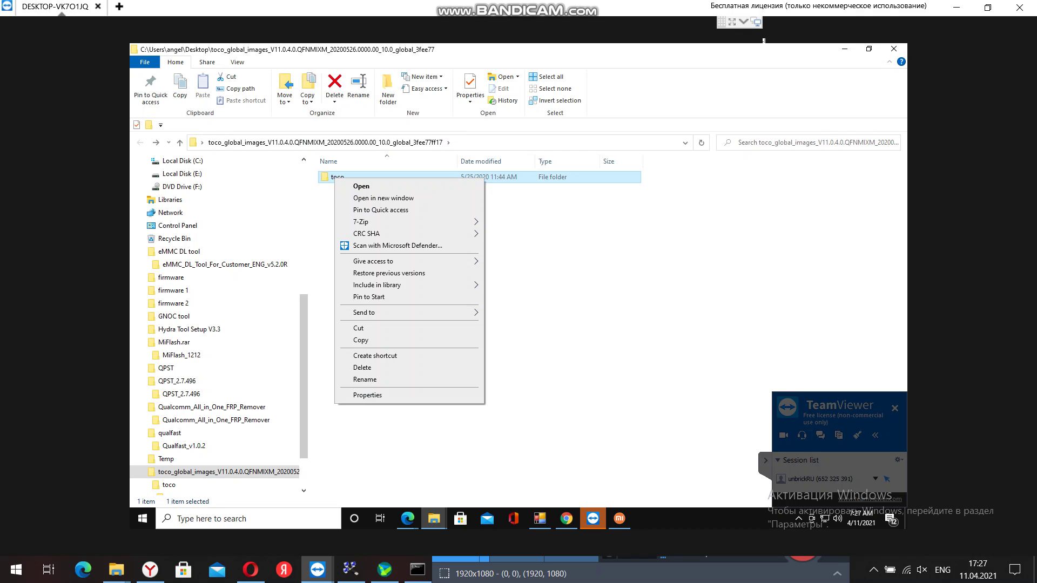
left_click(359, 328)
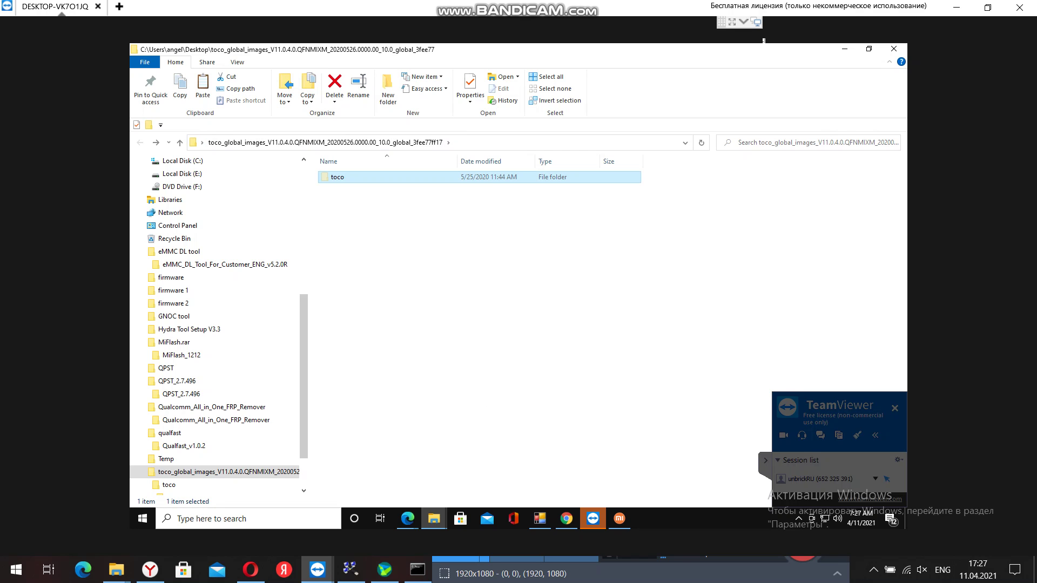
left_click(844, 49)
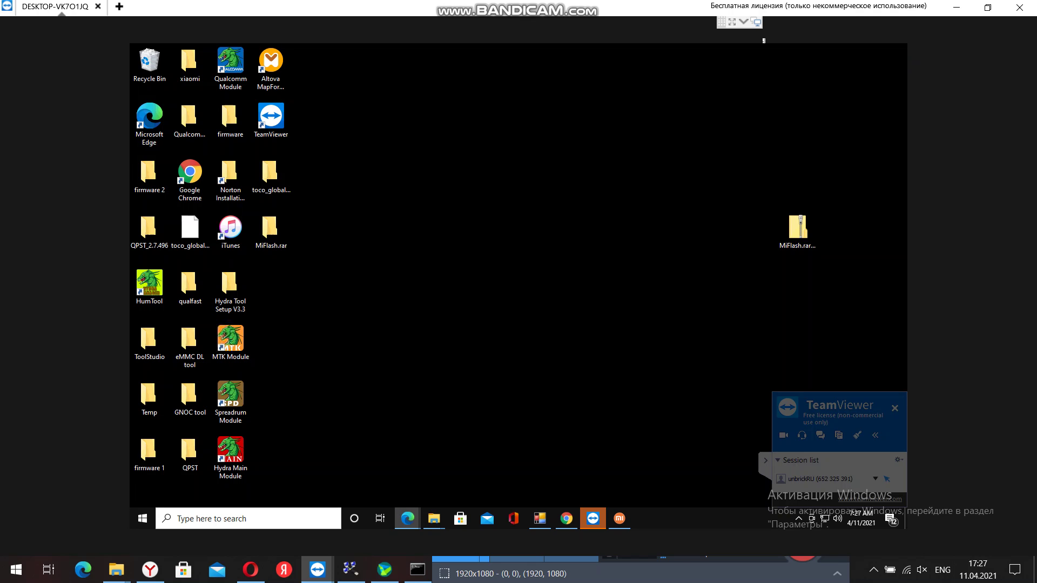
right_click(444, 234)
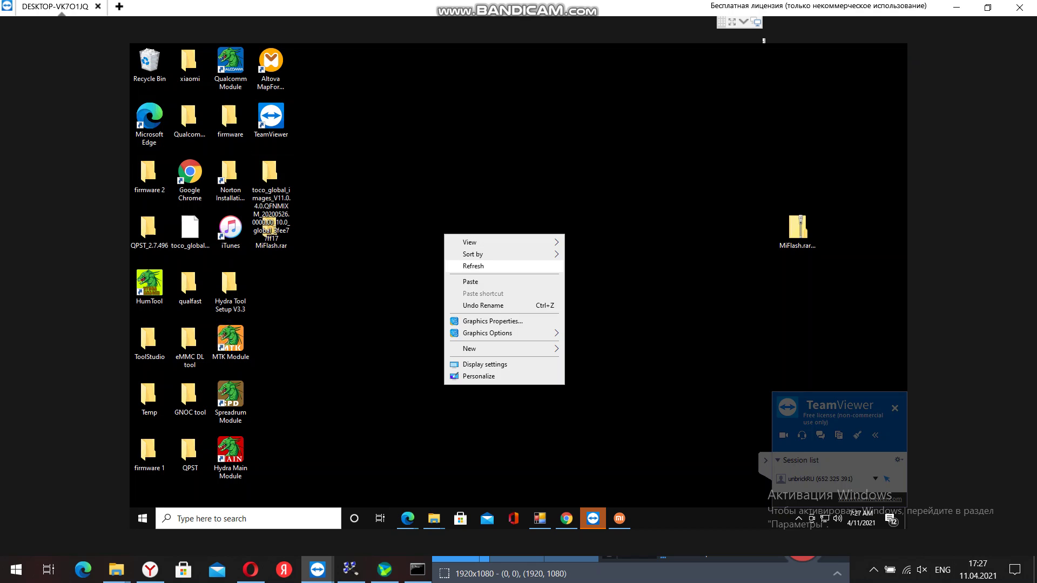
left_click(471, 282)
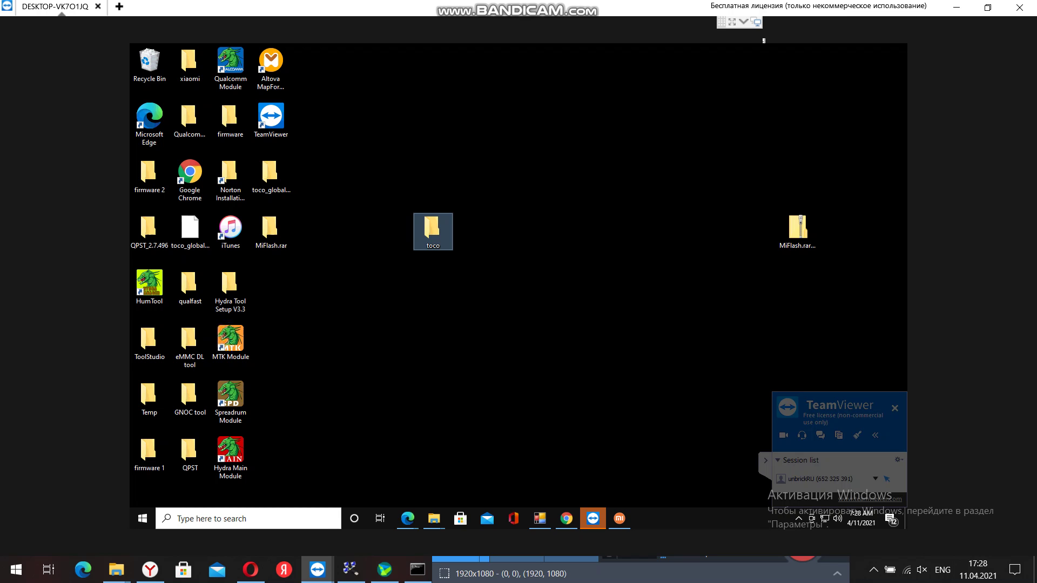
Bring MiFlash back up and select the toco folder on the desktop as the firmware path.
left_click(619, 518)
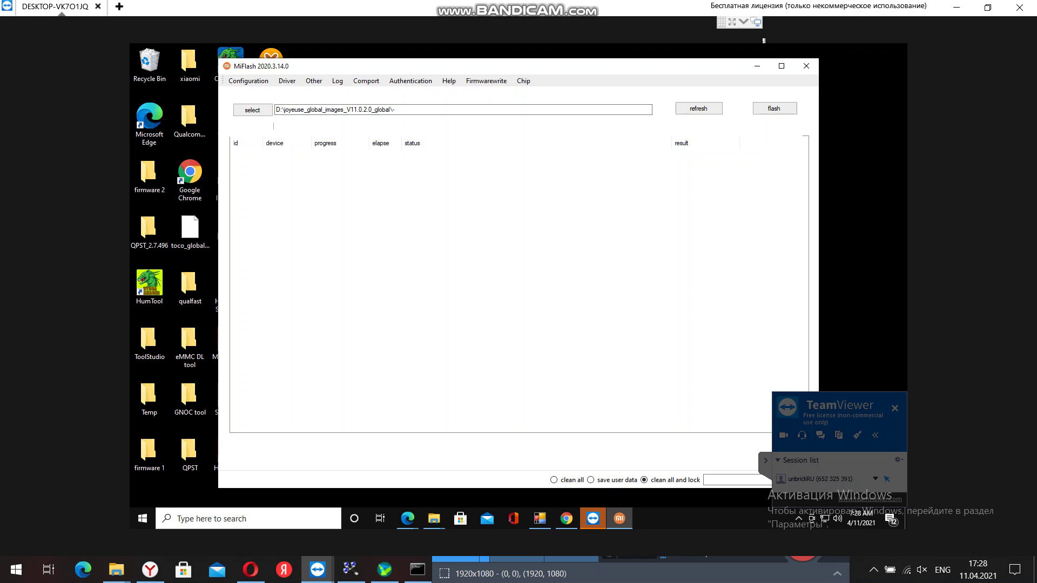
left_click(252, 110)
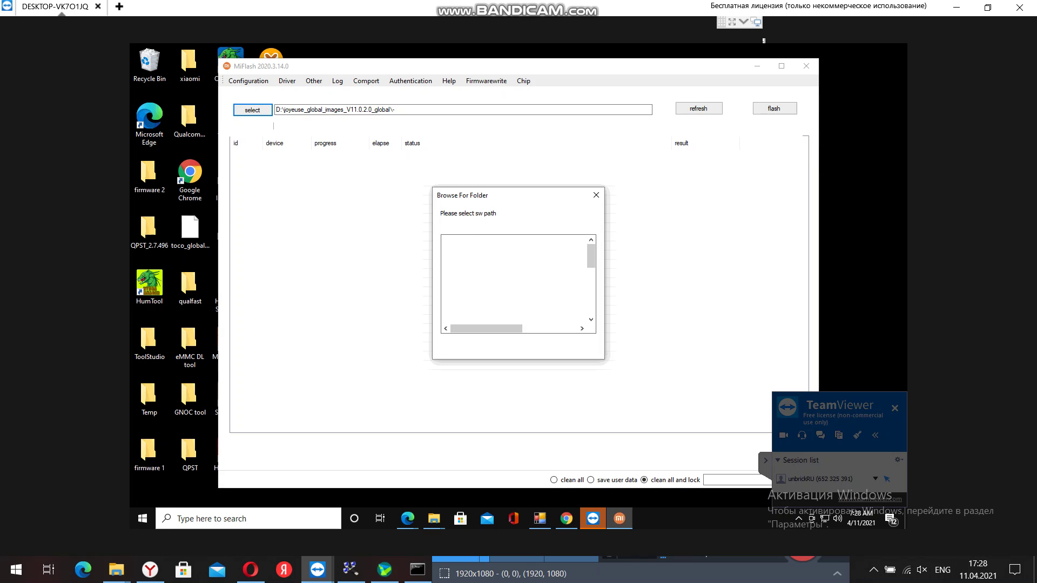
scroll(518, 281, "down", 5)
scroll(517, 281, "down", 2)
left_click(469, 294)
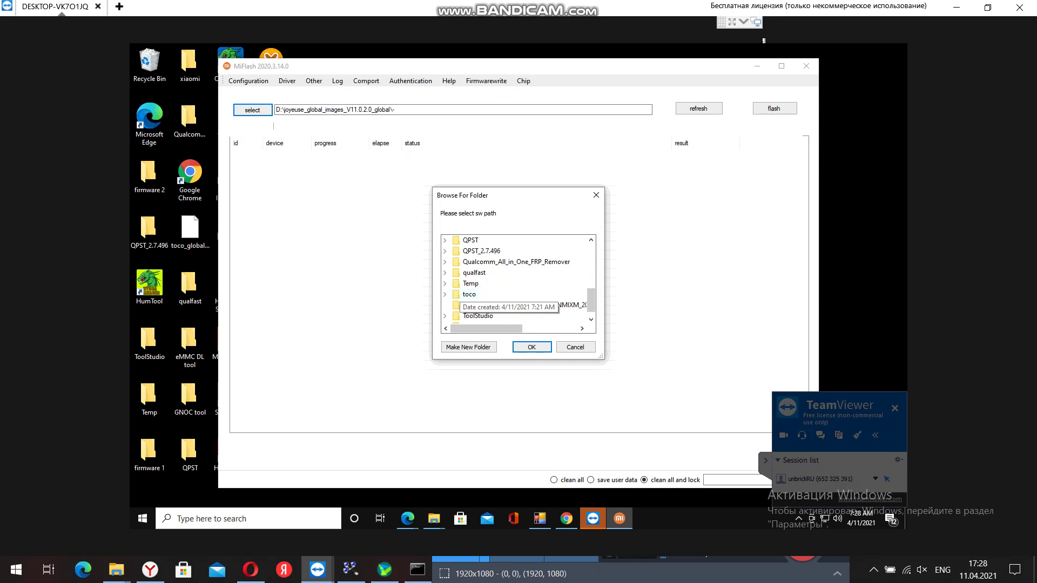
key("Return")
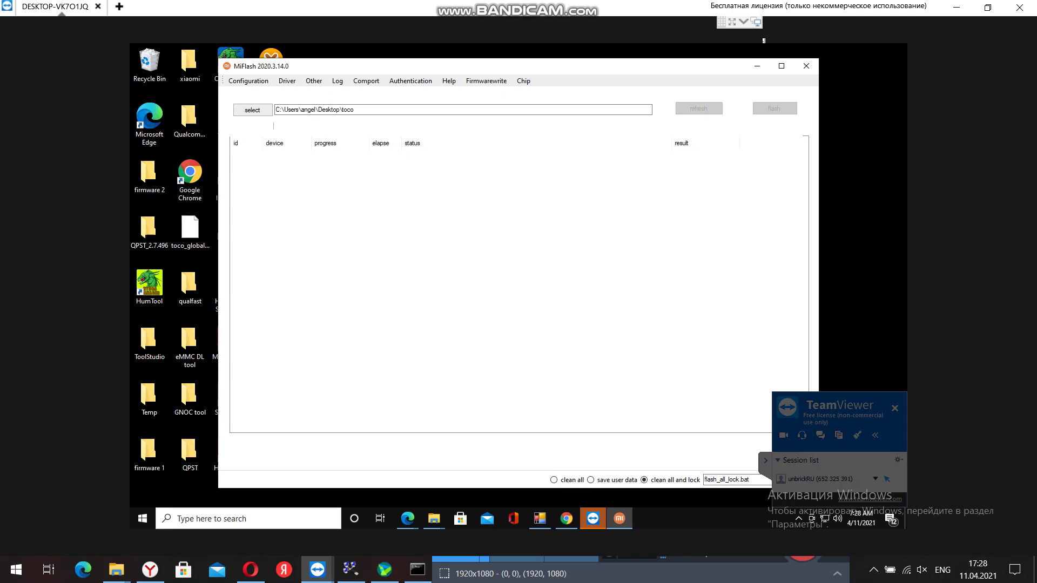
Start flashing the toco firmware to the COM7 device with flash_all_lock.bat in MiFlash.
mouse_move(592, 519)
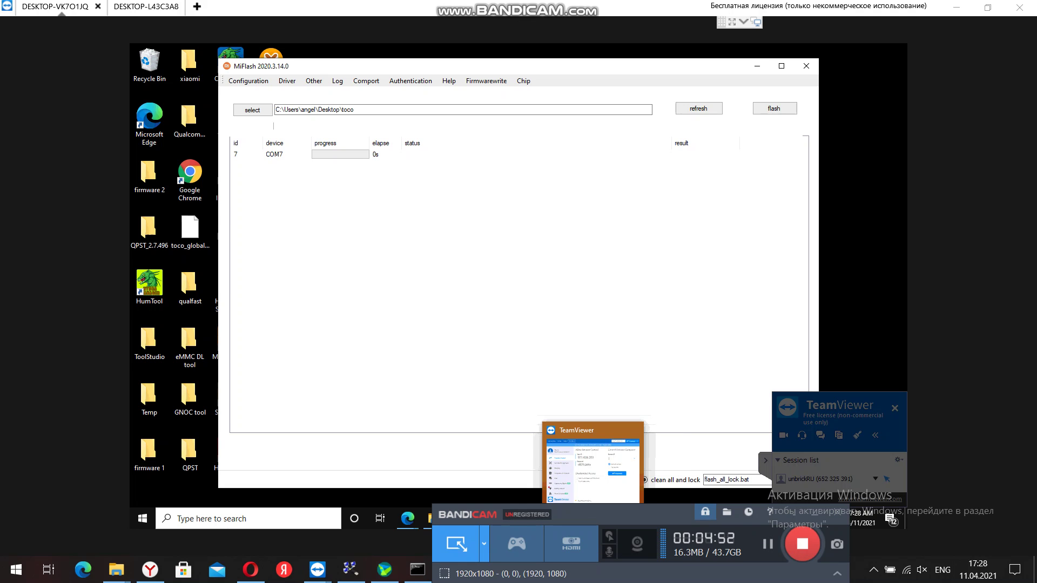
left_click(774, 108)
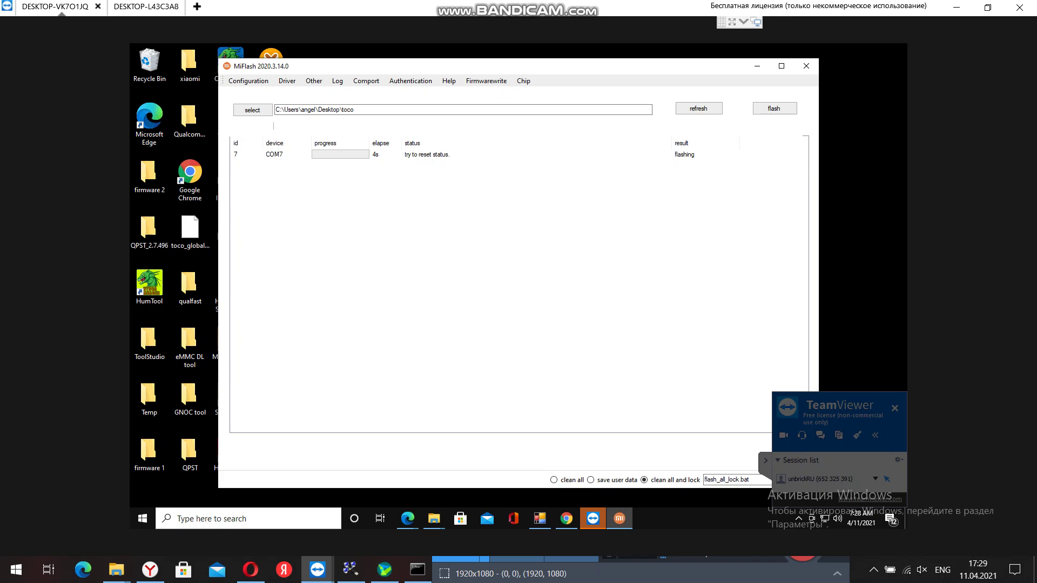
key("alt+Tab")
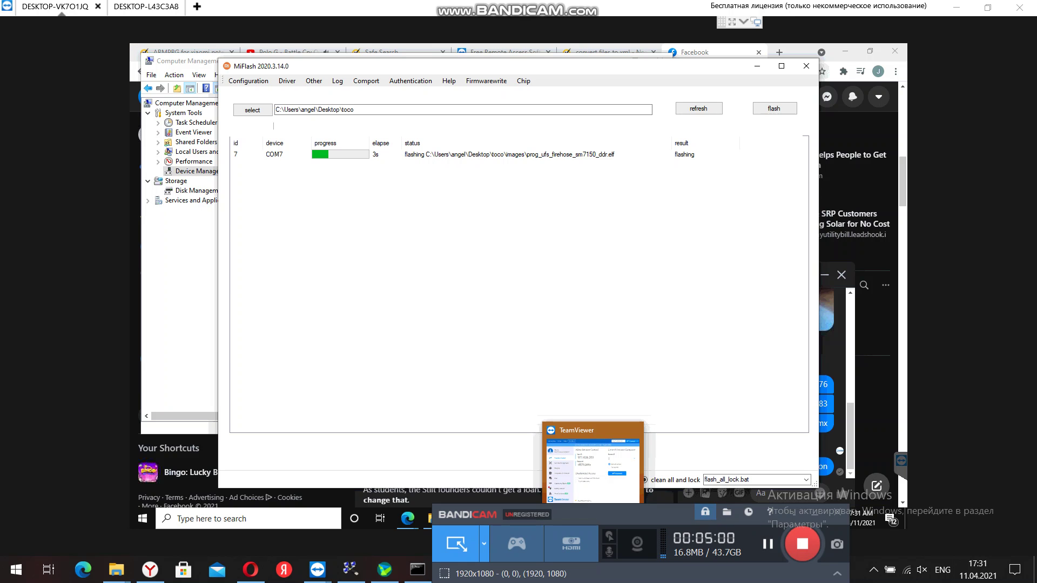
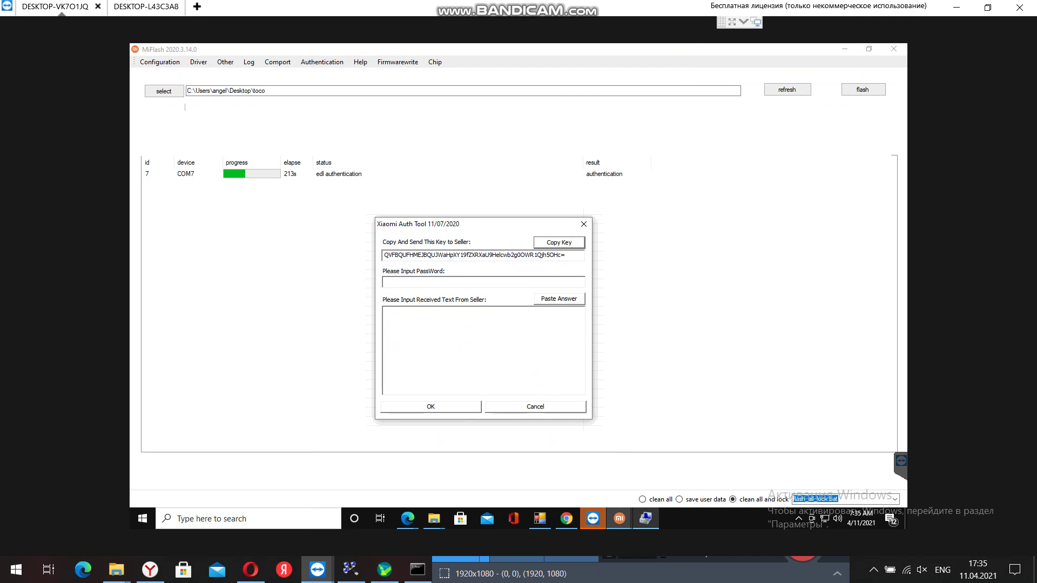
left_click(645, 518)
left_click(645, 519)
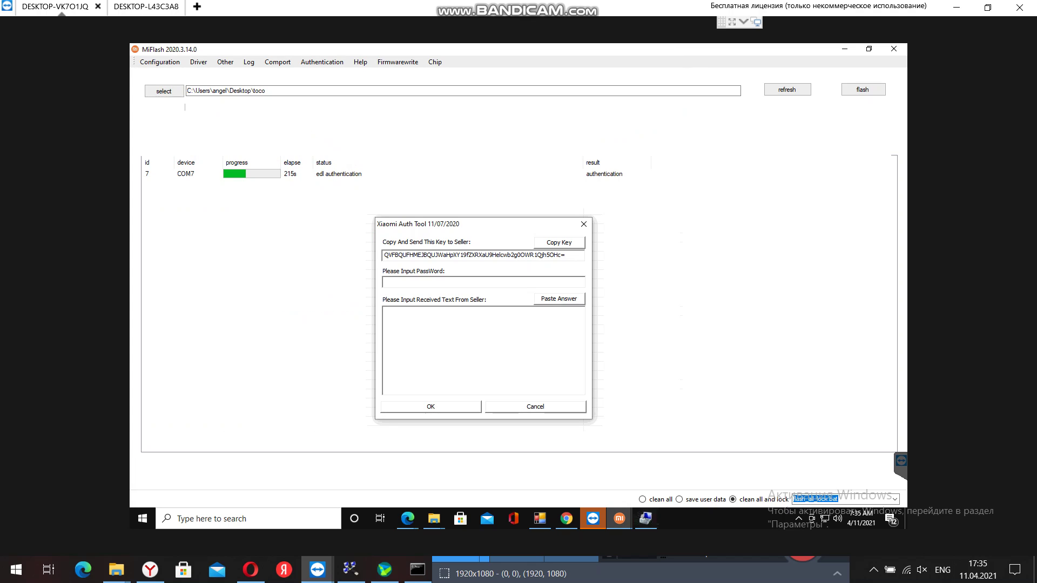
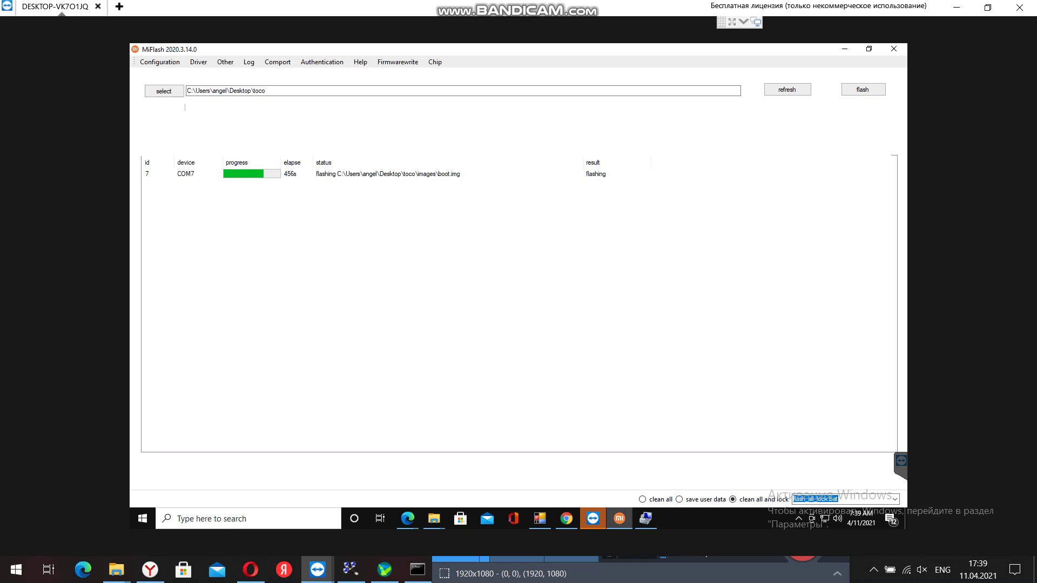
key("alt+Tab")
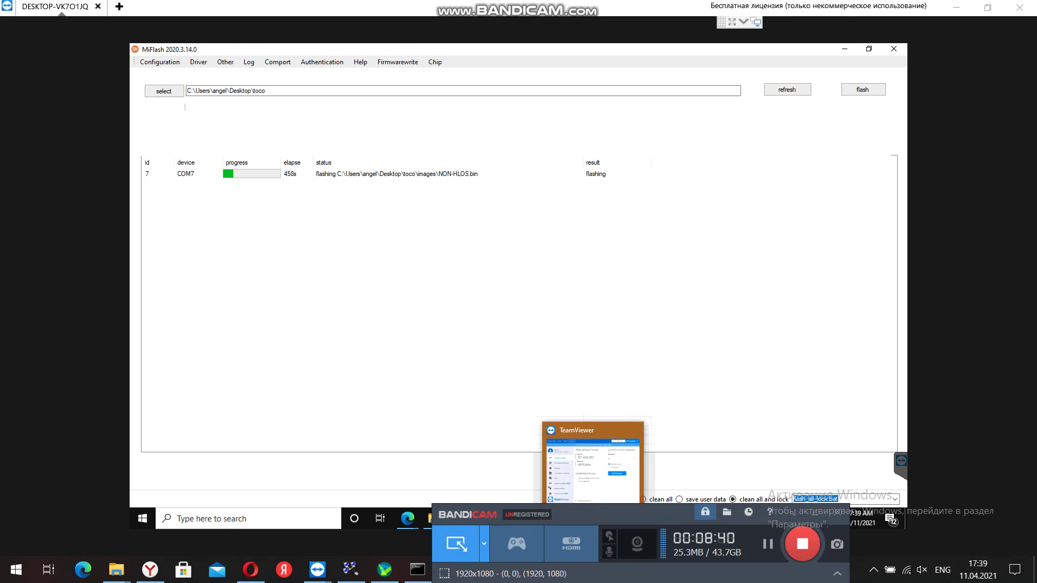